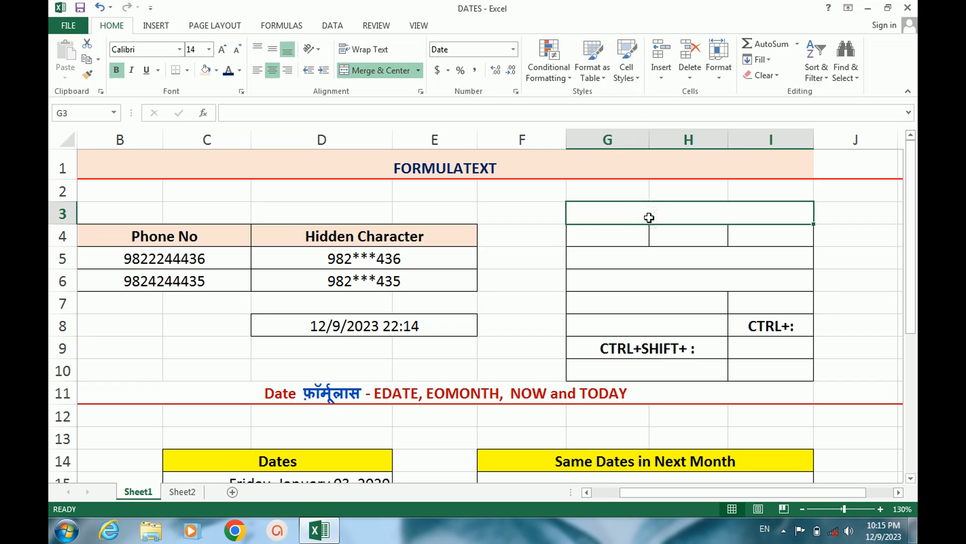
Enter the formula =TODAY() in the merged cell G3.
text(=TODA)
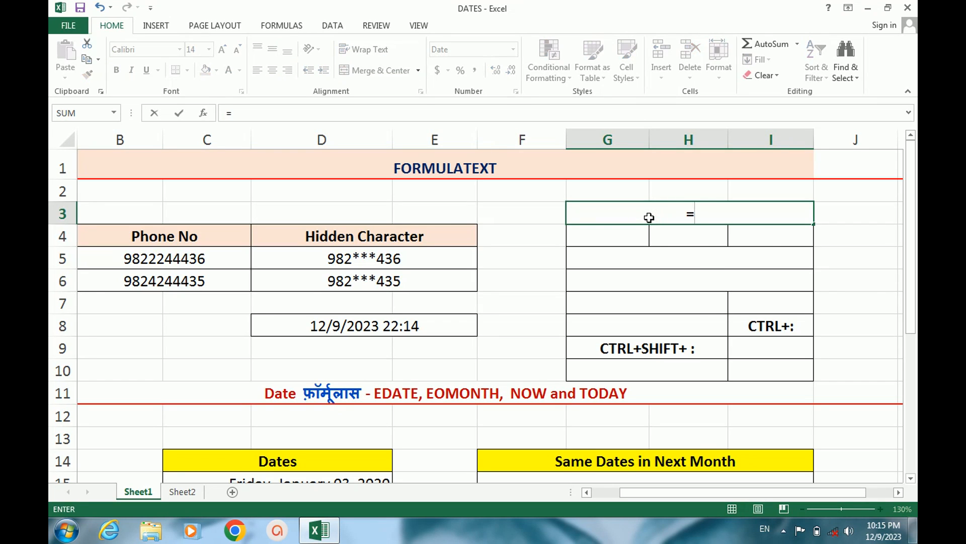
text(Y())
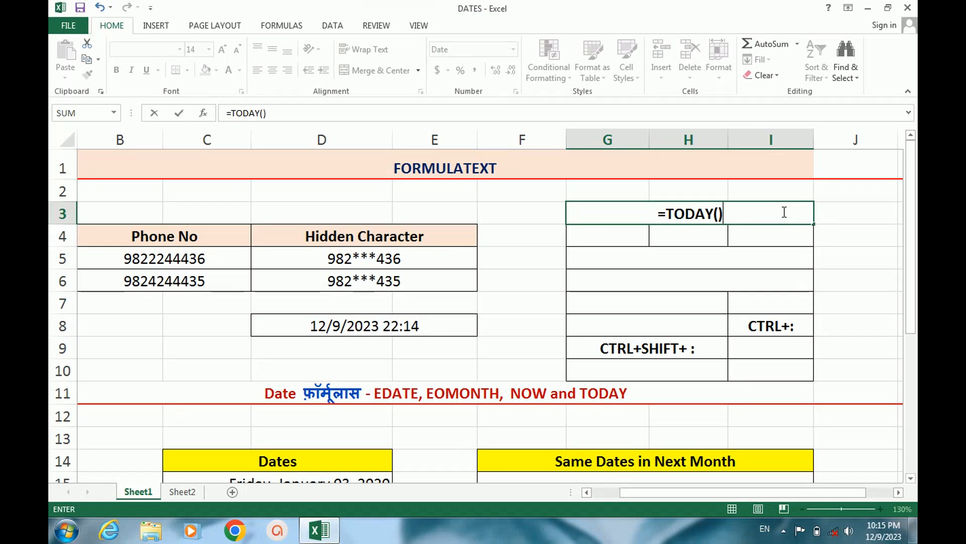
key(Return)
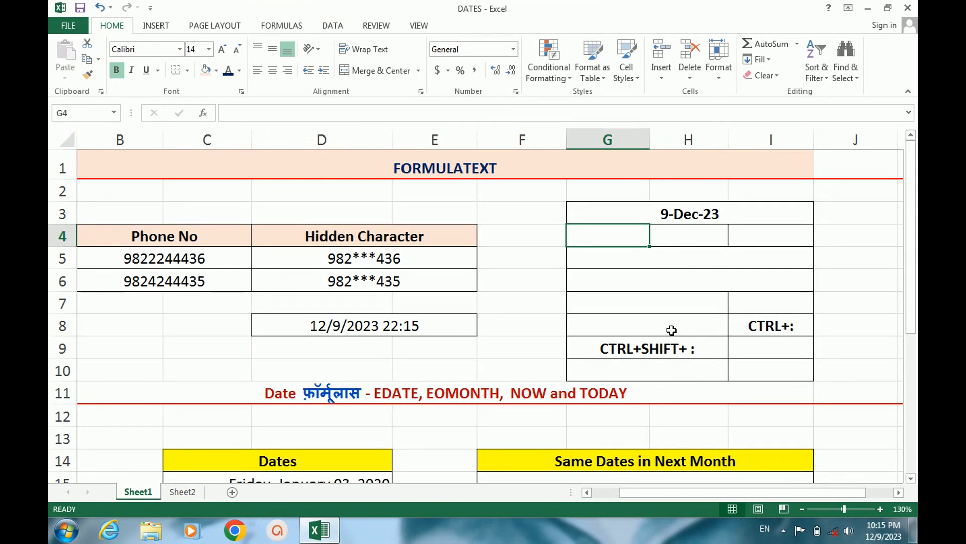
Insert the current date as a static value in G8, beside the CTRL+: label.
click(539, 326)
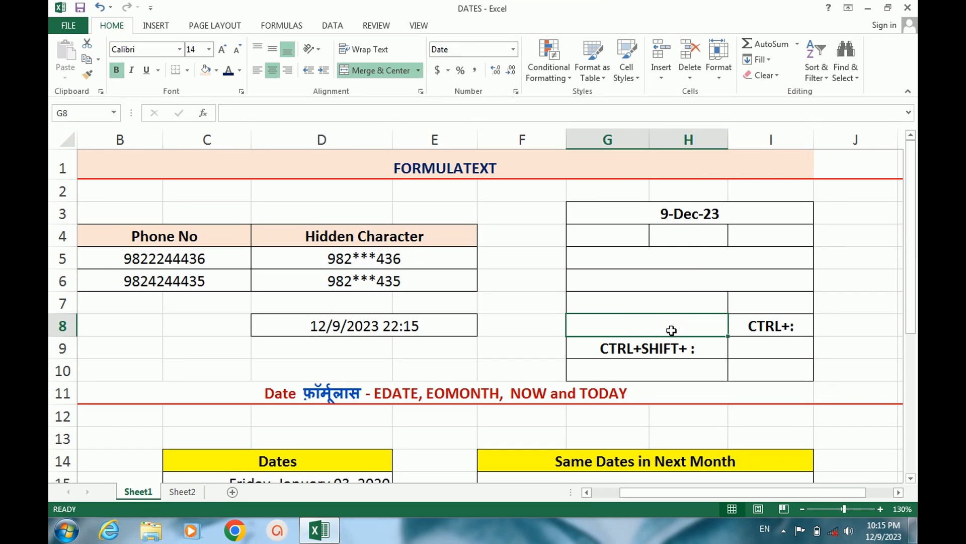
key(ctrl+semicolon)
key(Return)
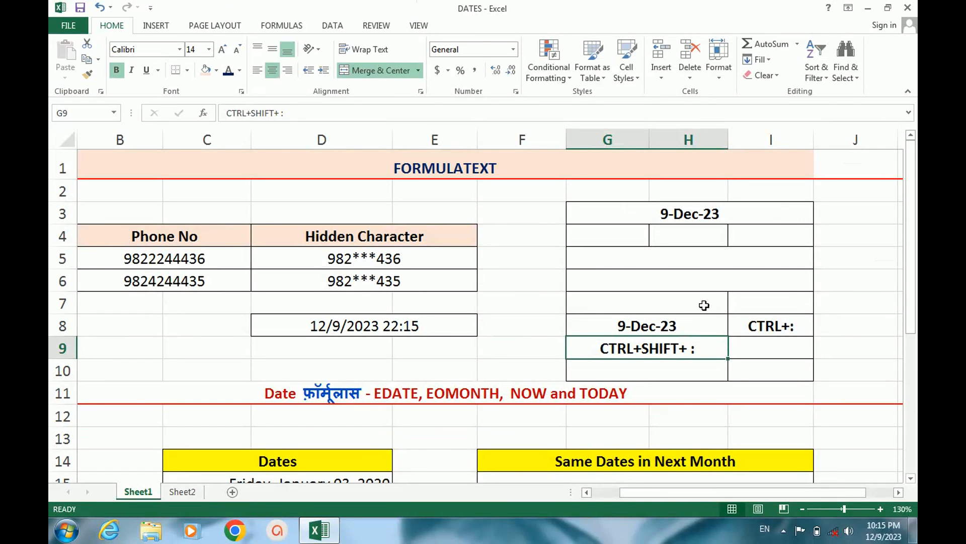
Enter the formula =NOW() in the merged cell G5 to return the current date and time.
click(633, 260)
text(=NOW)
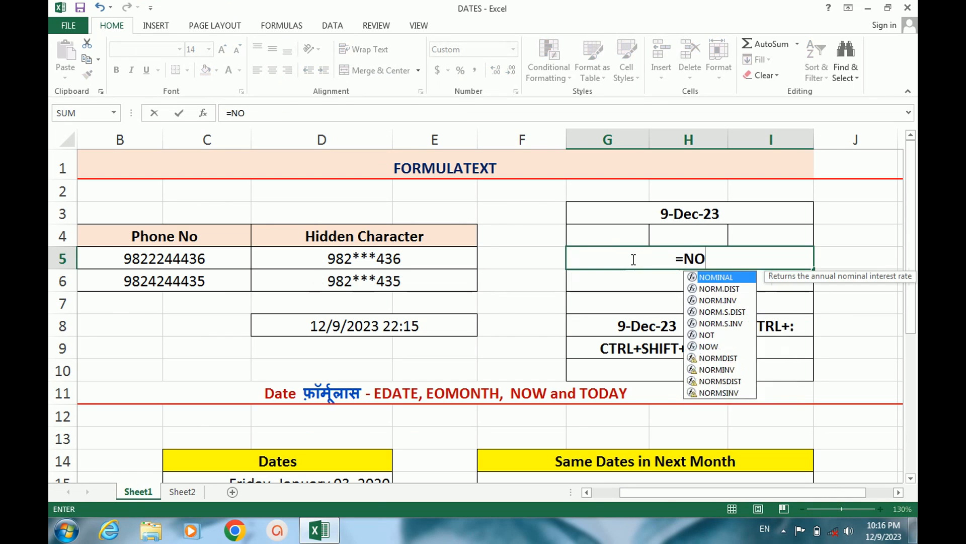
text(())
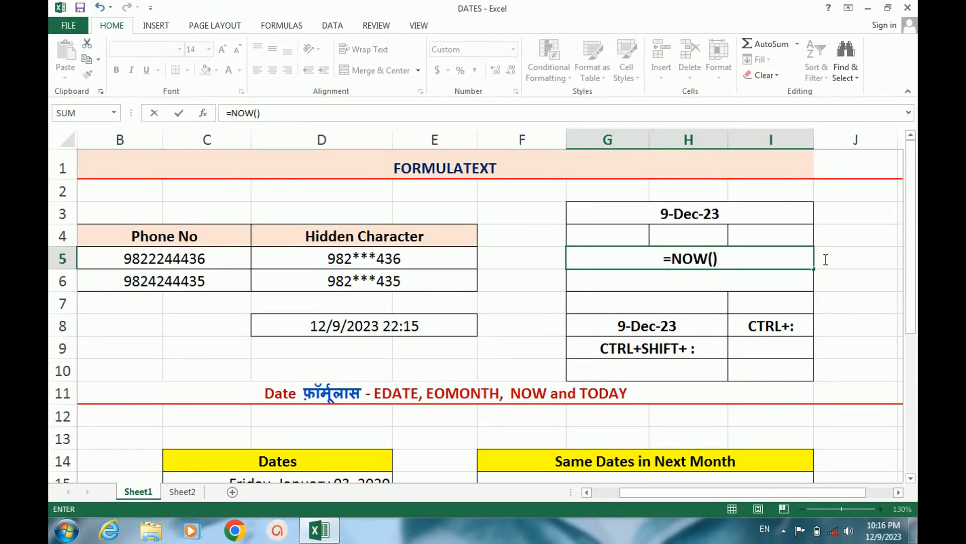
key(ctrl+Return)
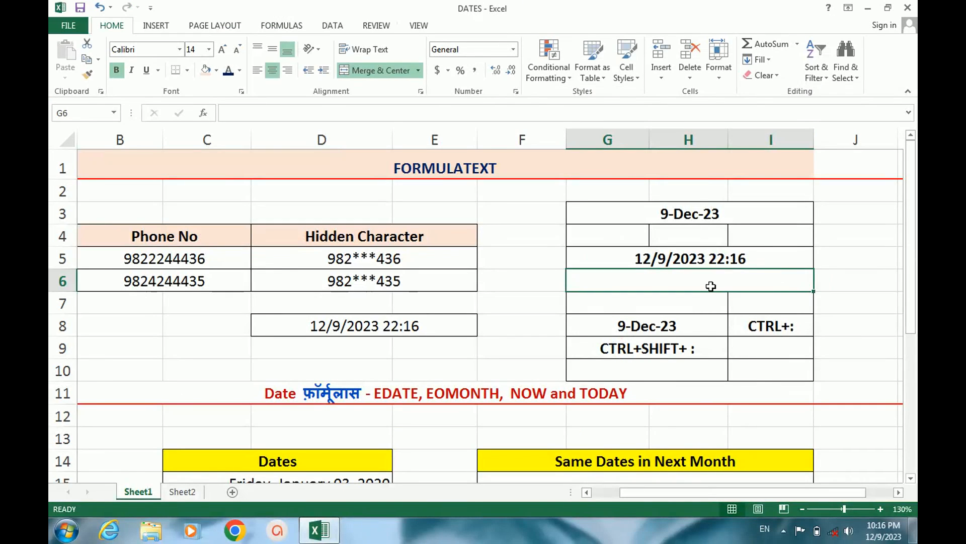
click(695, 265)
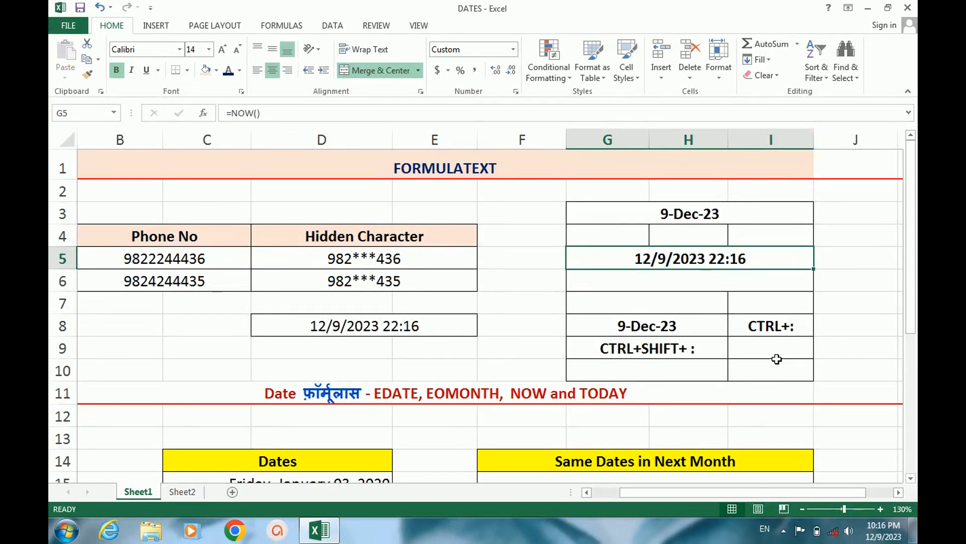
Insert the current time as a static value in I9, beside the CTRL+SHIFT+ : label.
click(743, 348)
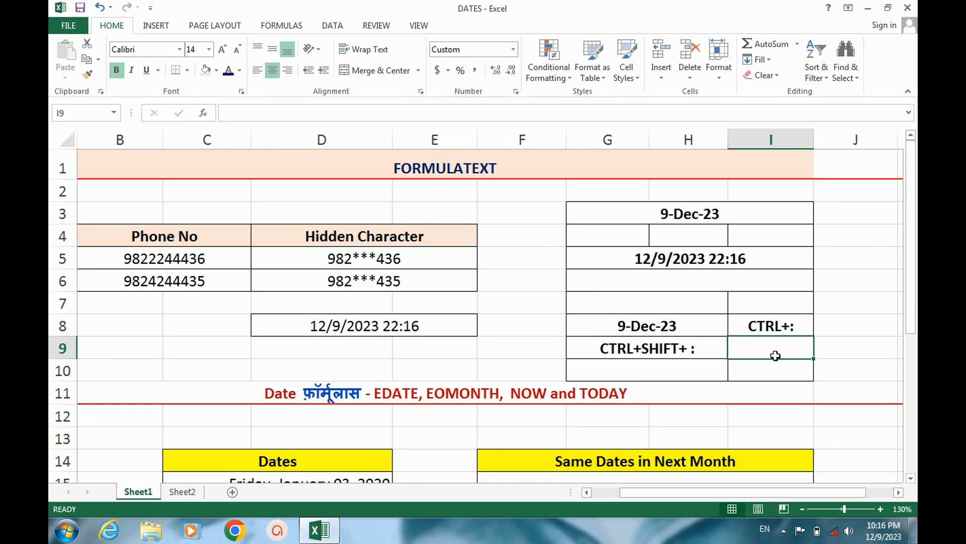
key(ctrl+shift+semicolon)
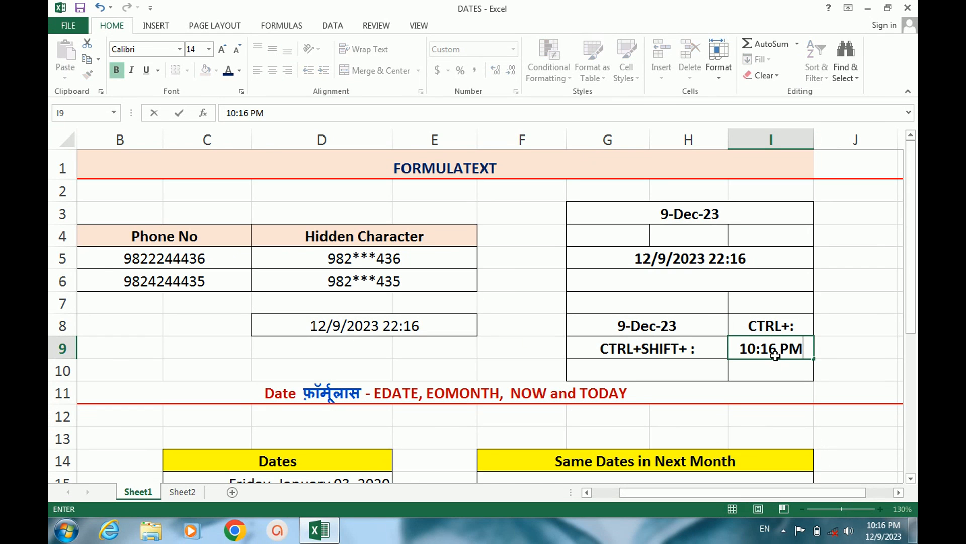
key(Return)
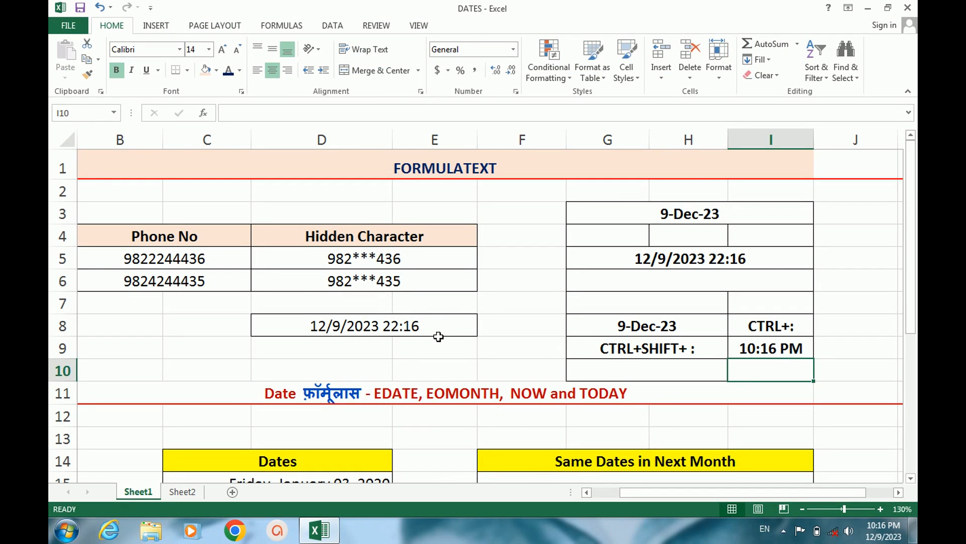
Enter =EDATE(C15,1) in F15 under Same Dates in Next Month to shift the first date one month forward.
scroll(442, 335, down, 1)
scroll(439, 337, down, 3)
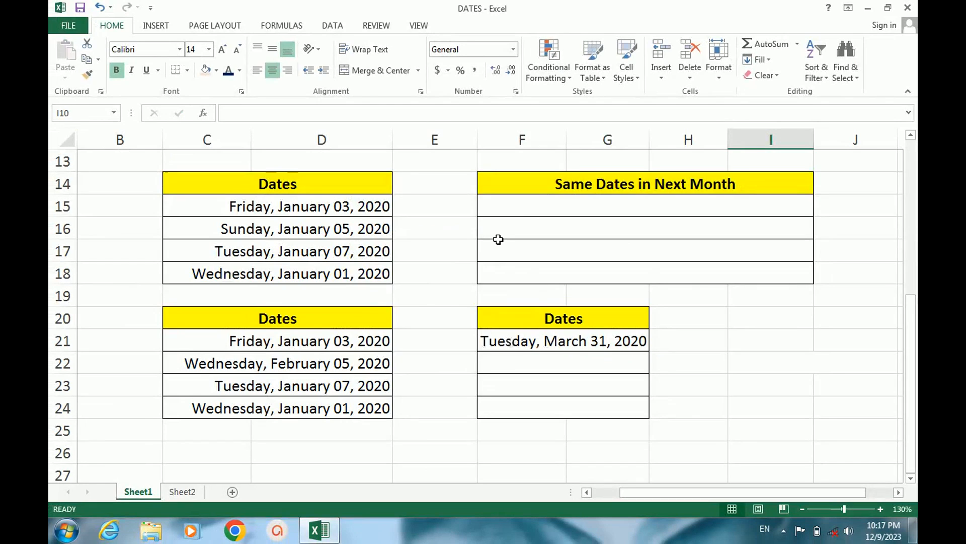
click(757, 196)
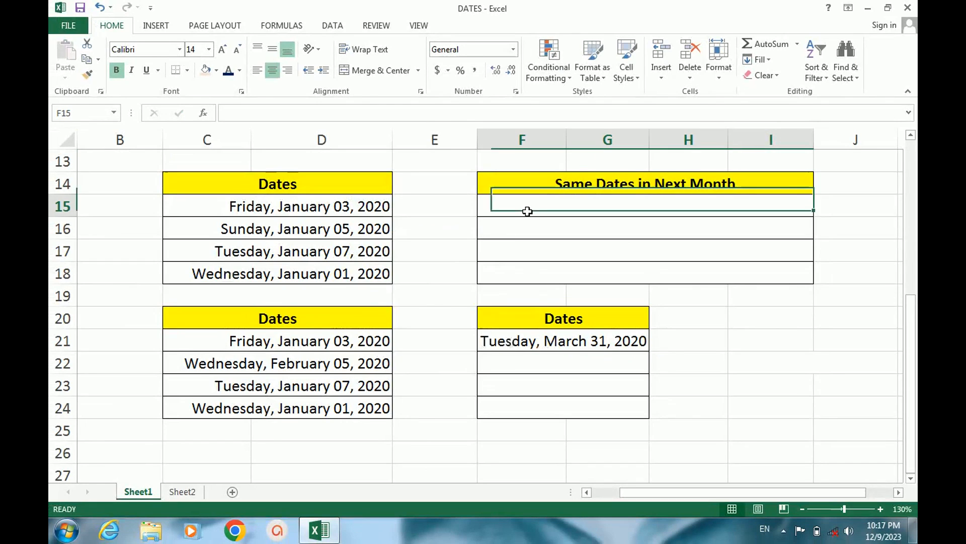
text(=EDATE)
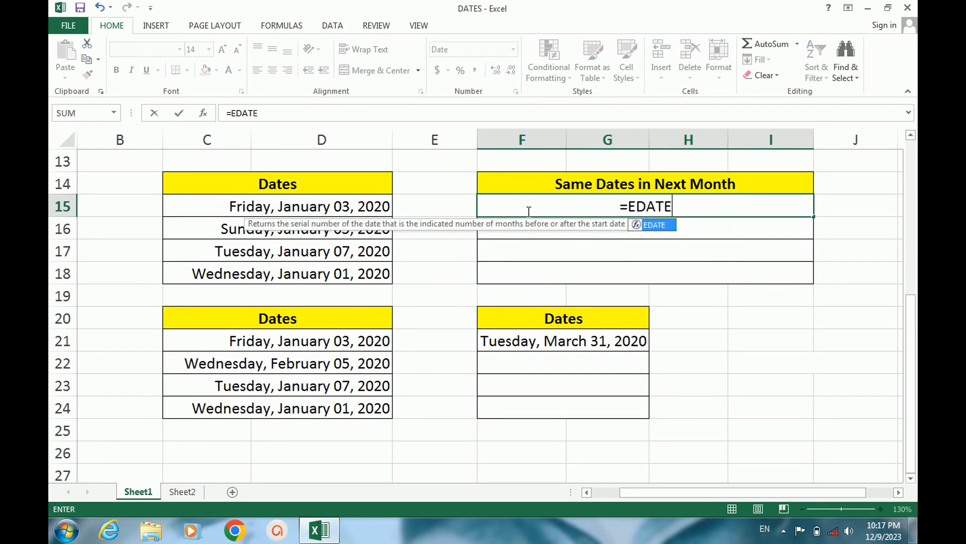
text(()
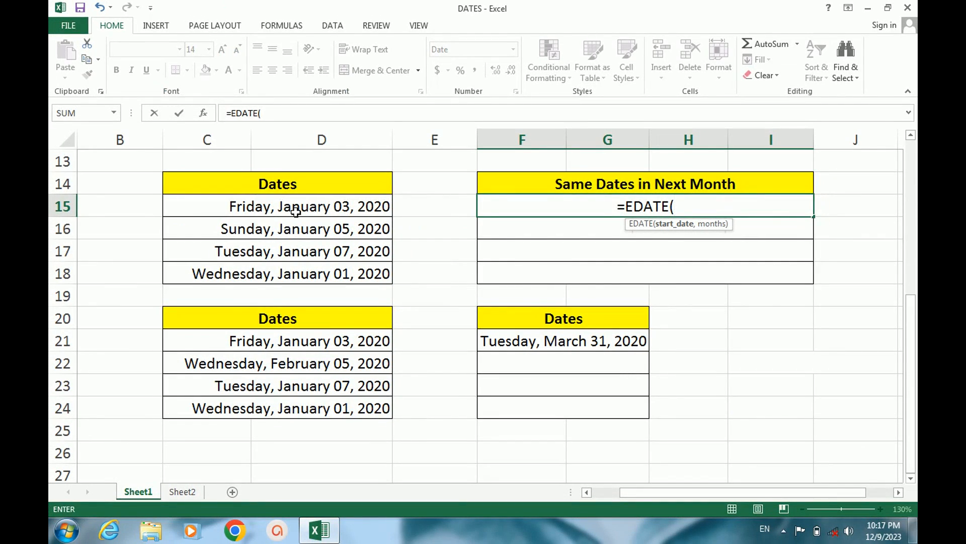
click(296, 207)
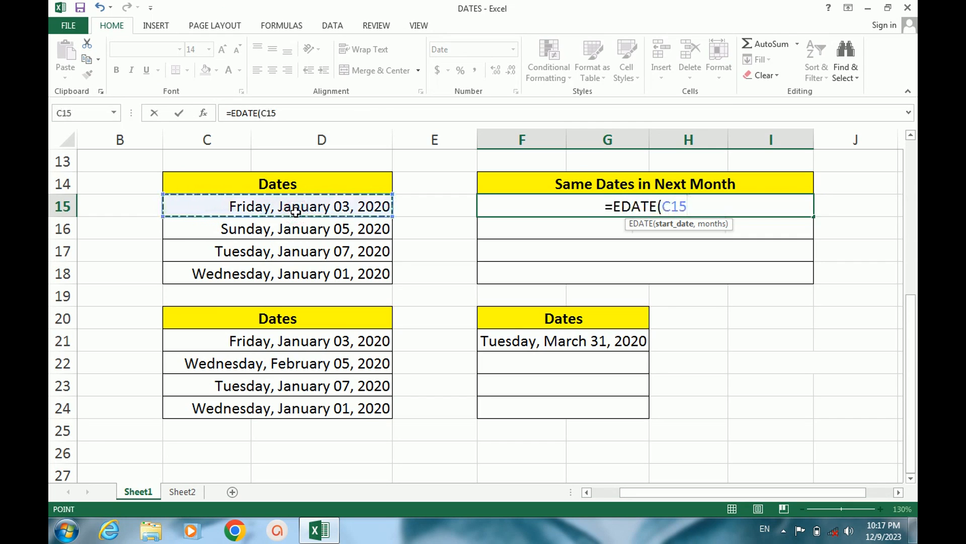
text(,)
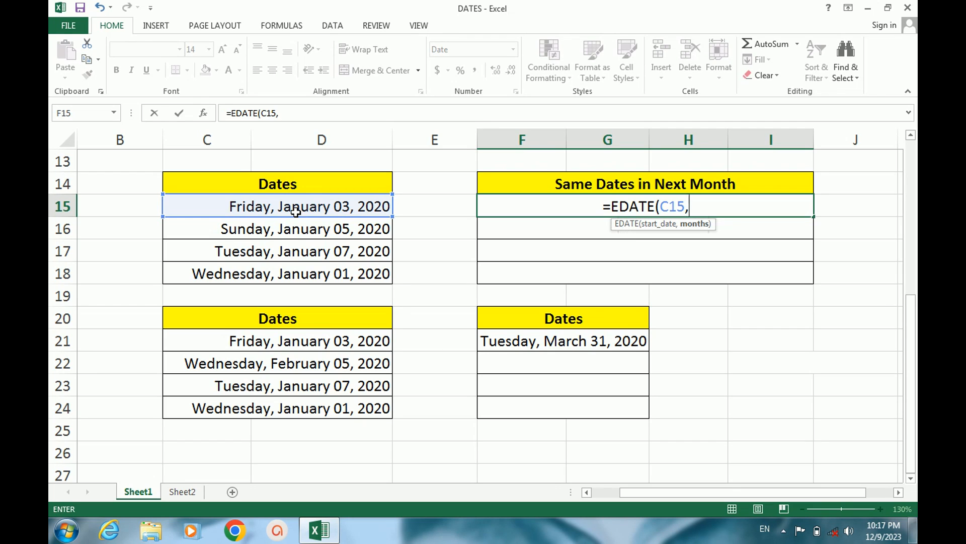
text(1)
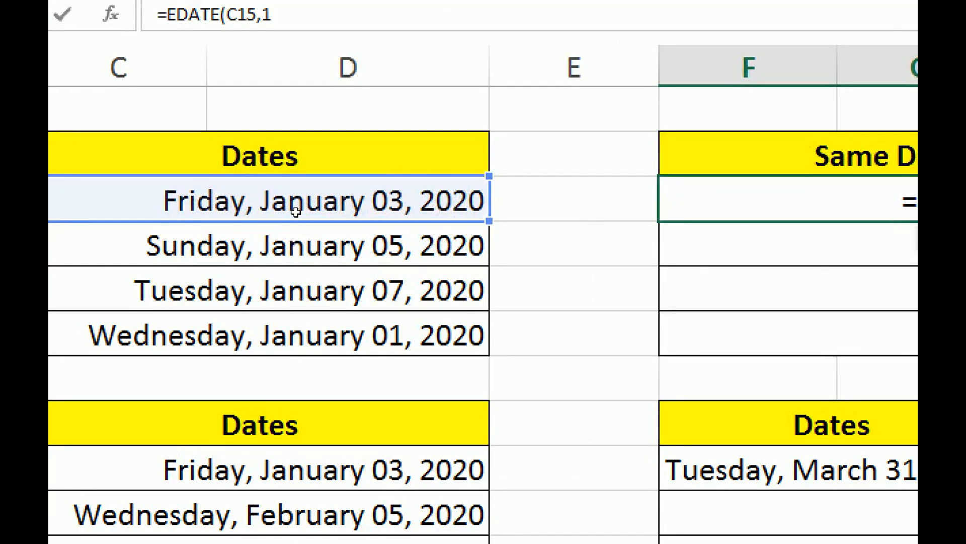
text())
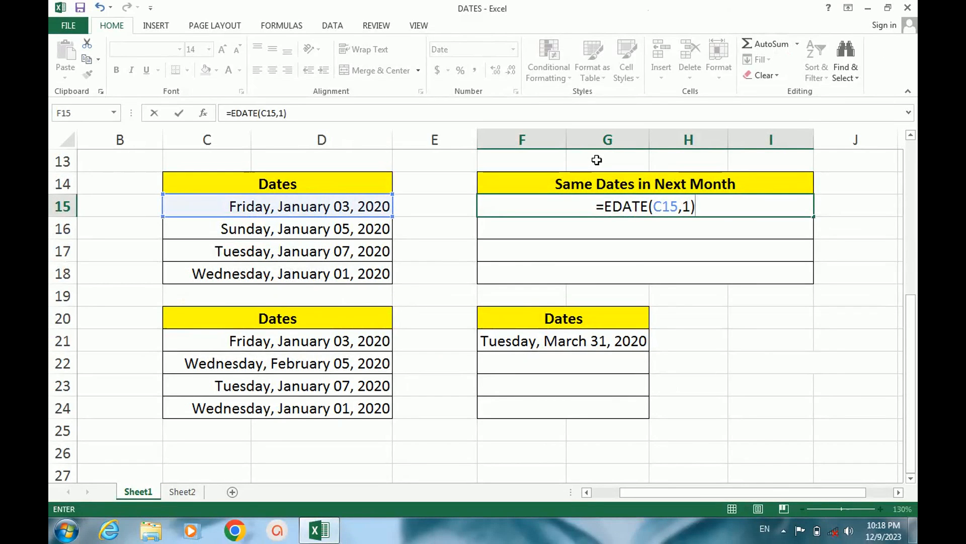
key(Return)
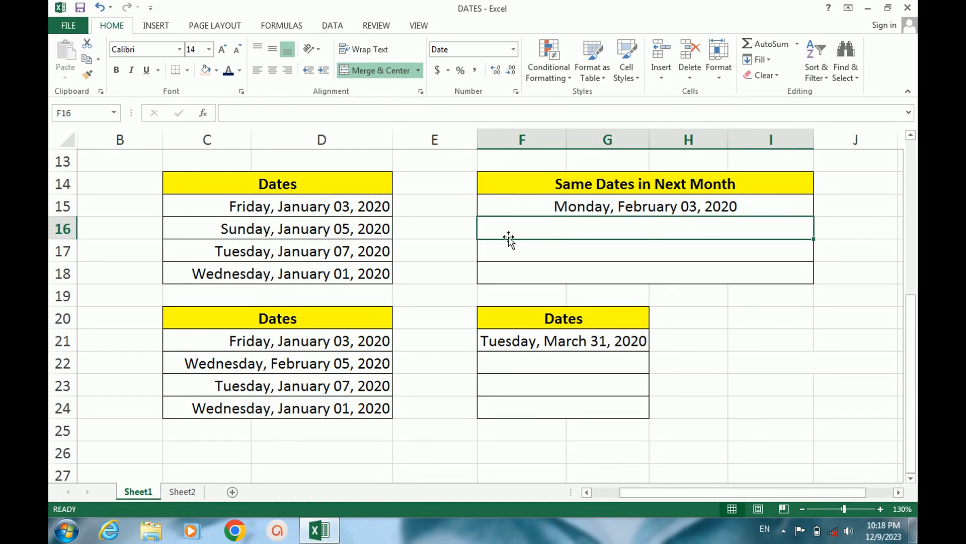
Enter =EDATE(C16,-2) in F16 to return the date two months before the one in C16.
click(547, 229)
click(599, 225)
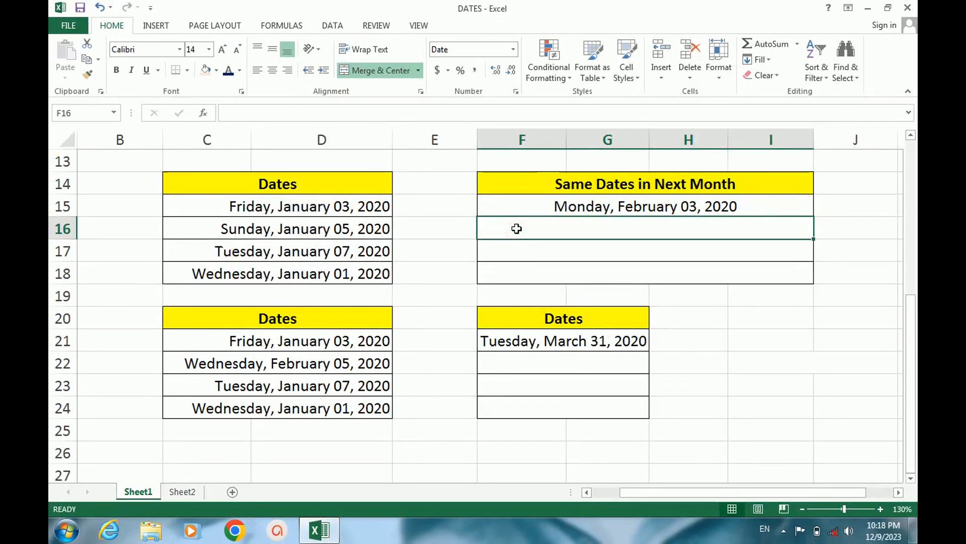
text(=EDATE)
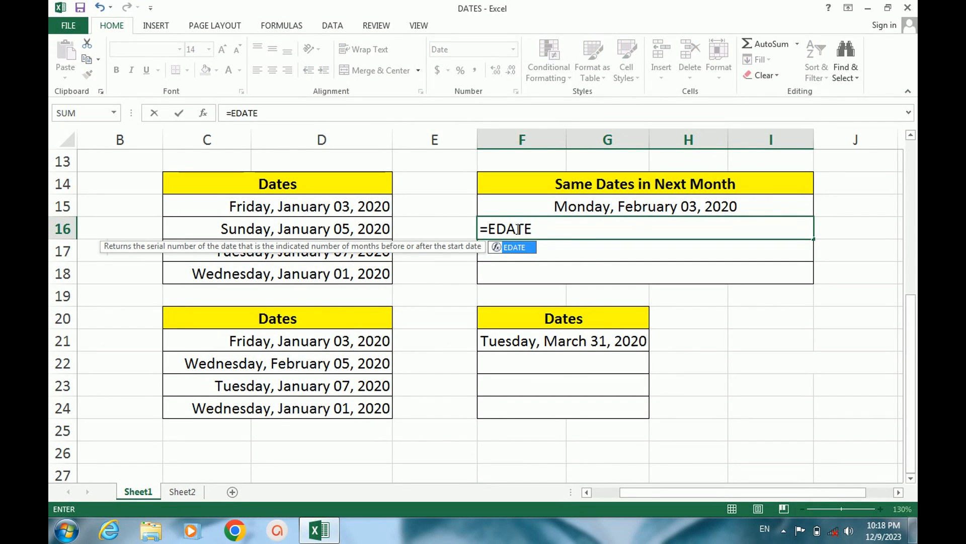
text(()
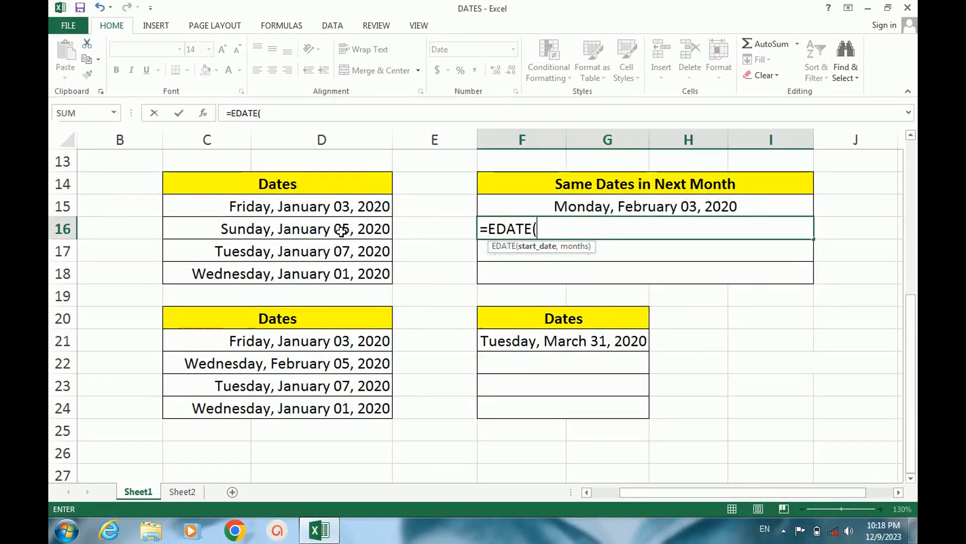
click(342, 230)
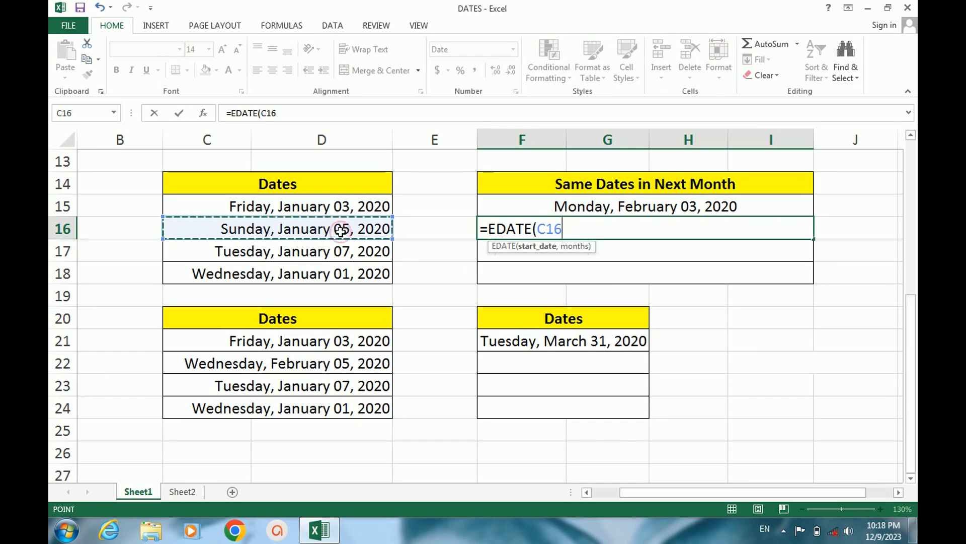
text(,)
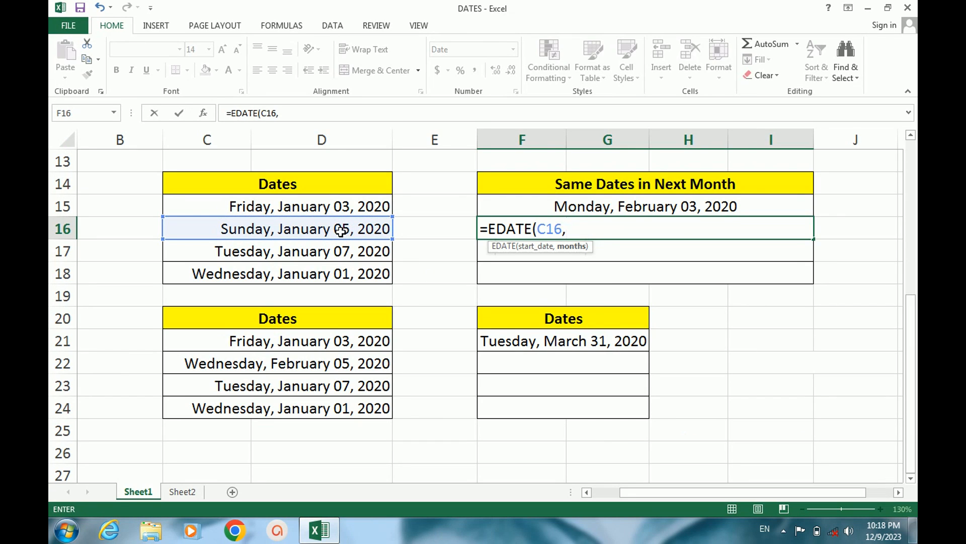
text(-2))
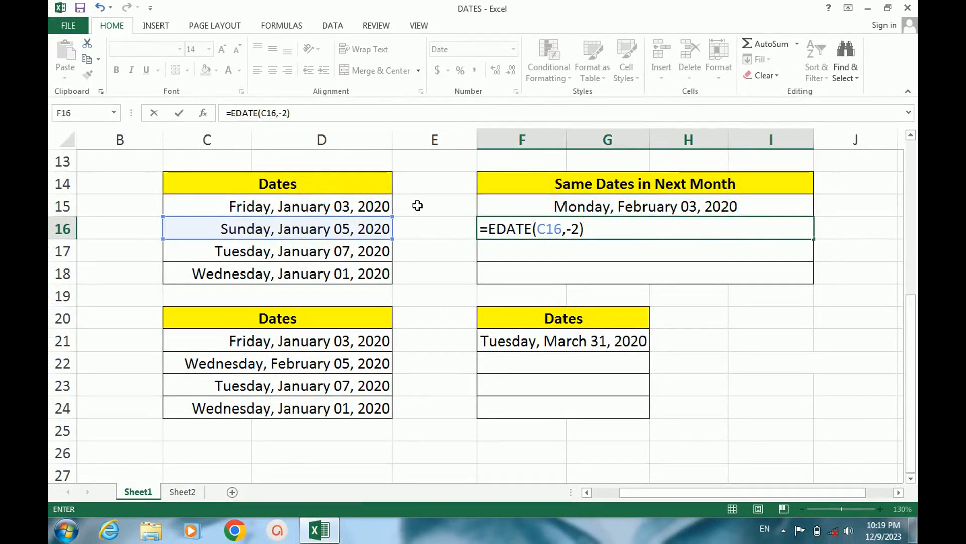
key(Return)
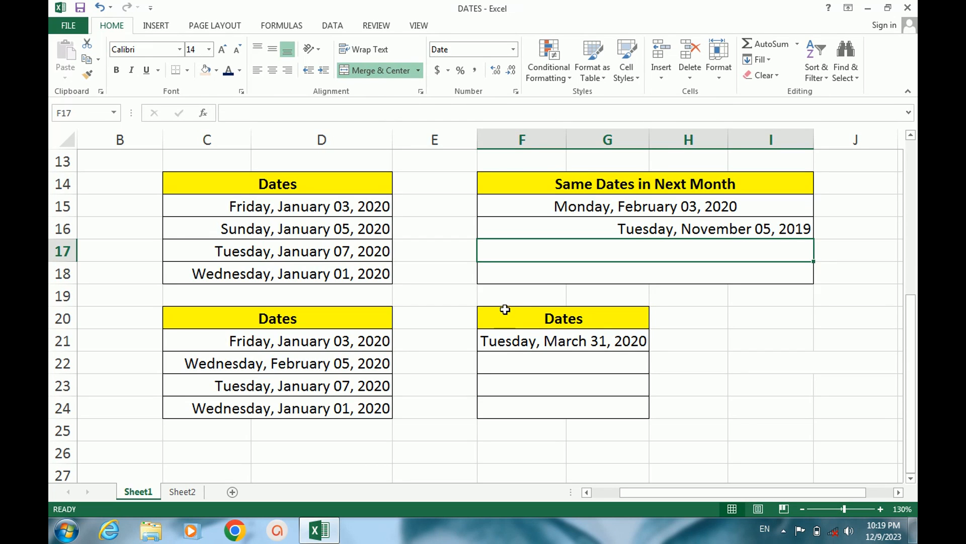
Clear the existing EOMONTH formula from F21 in the lower Dates table.
scroll(505, 309, down, 2)
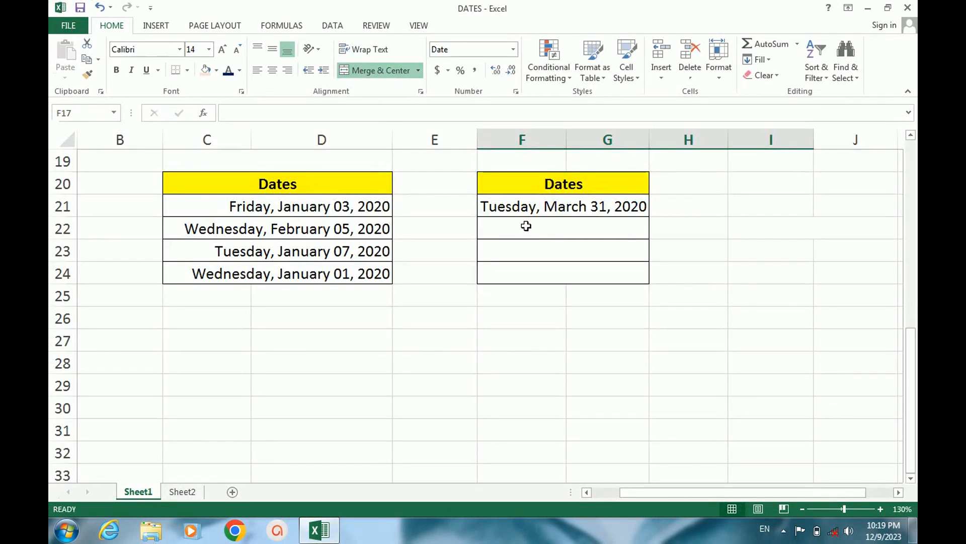
click(528, 207)
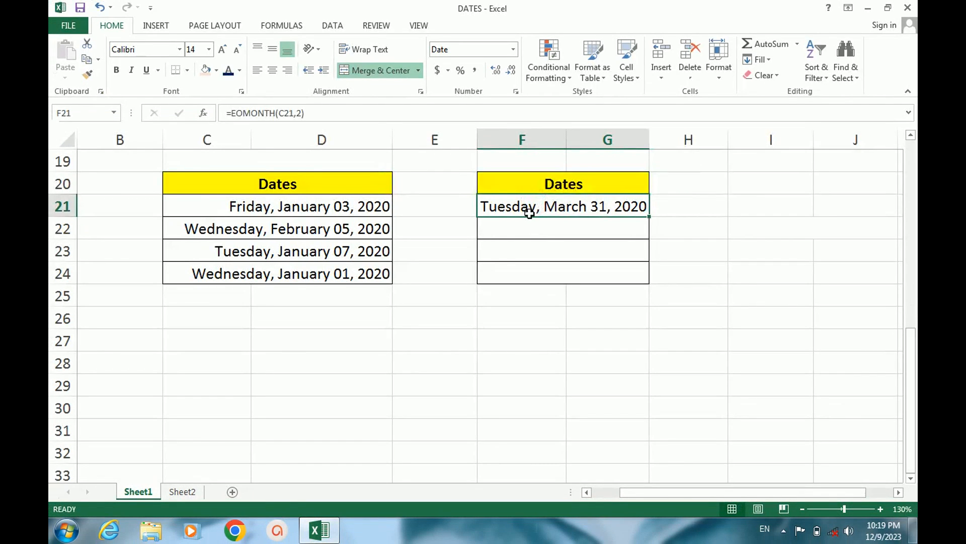
key(Delete)
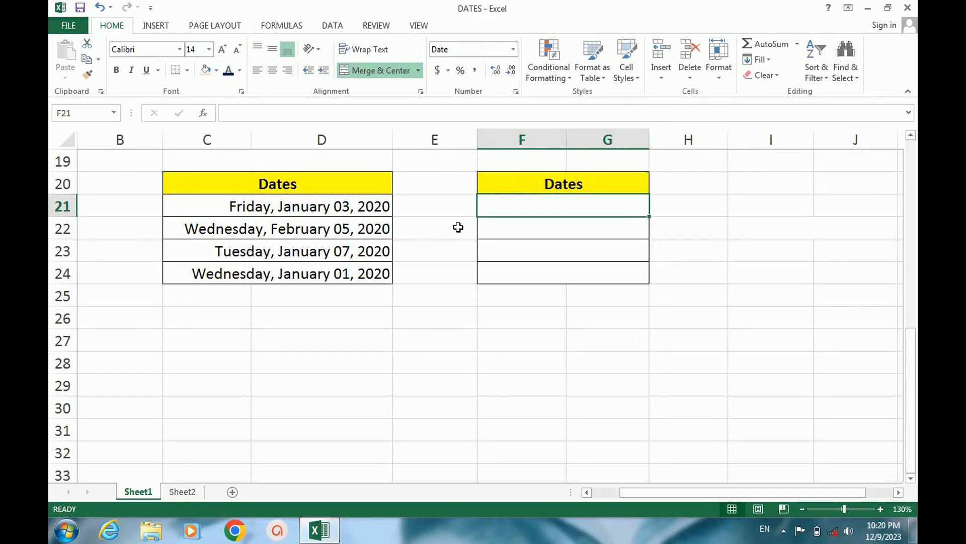
Enter =EOMONTH(C21,0) in F21 to return the last day of the same month as the date in C21.
text(=EO)
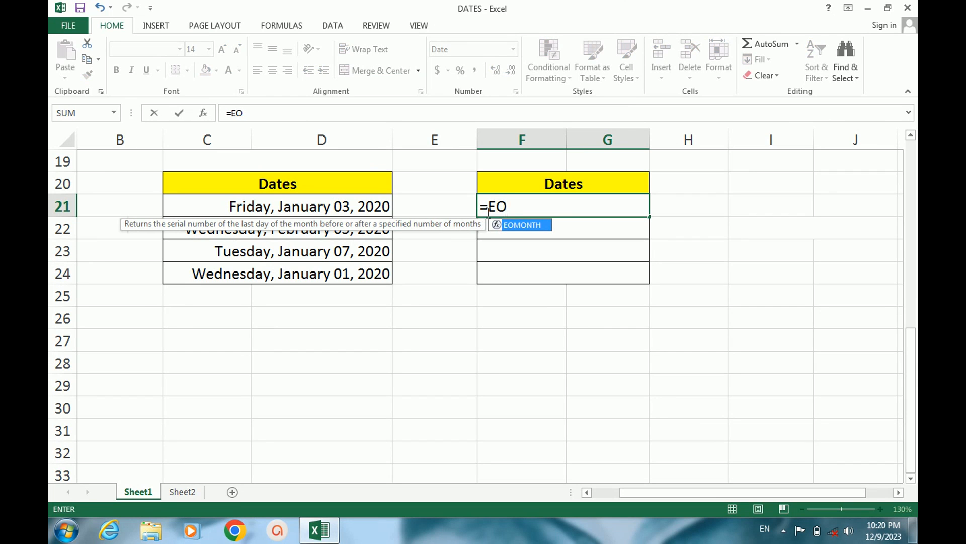
double_click(530, 224)
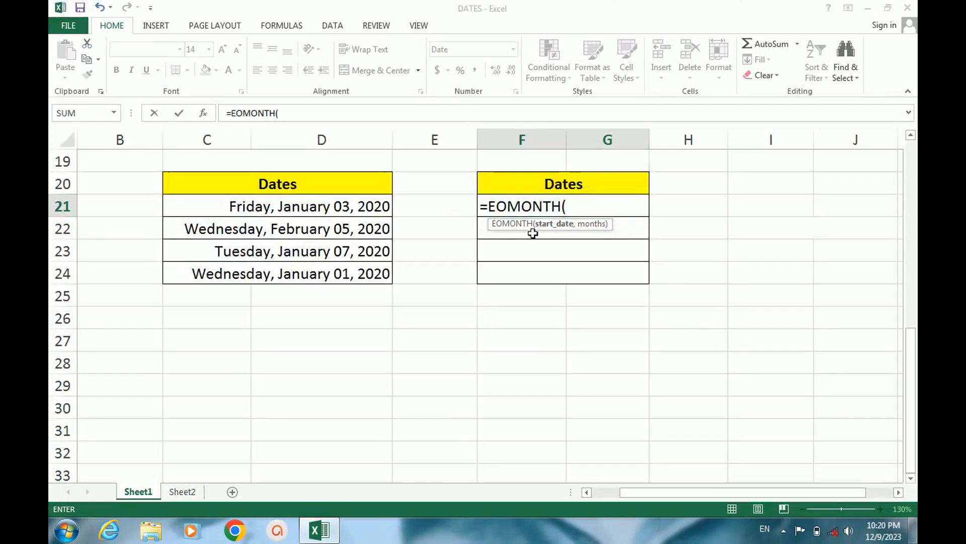
click(302, 211)
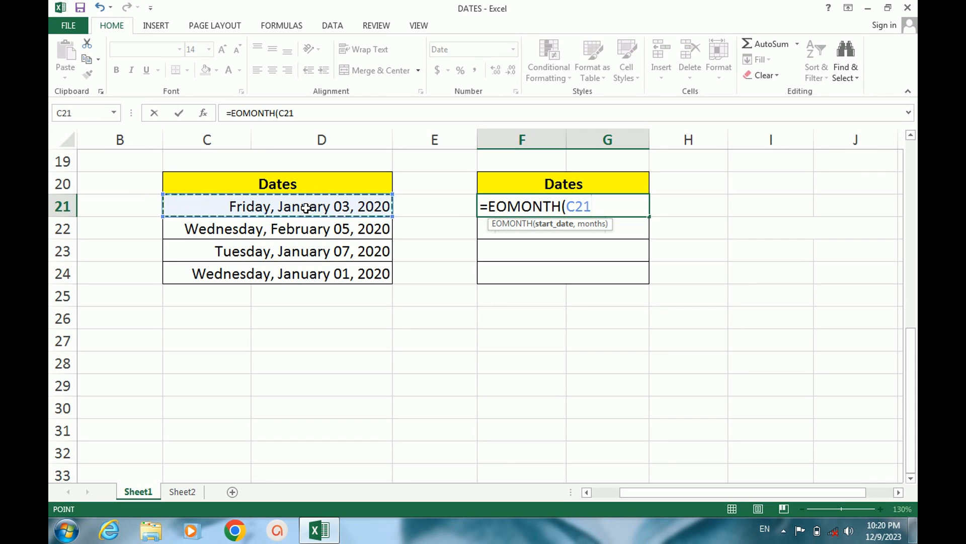
text(,)
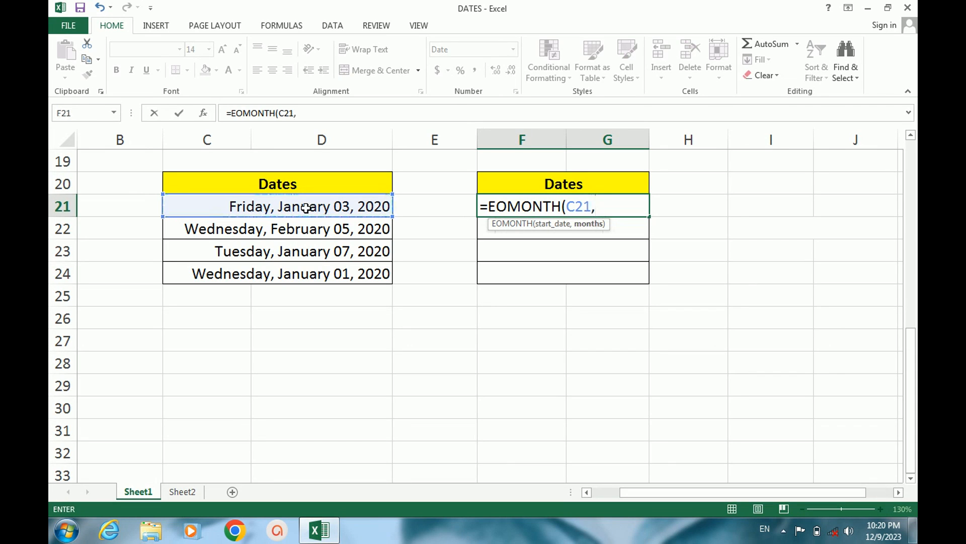
text(0))
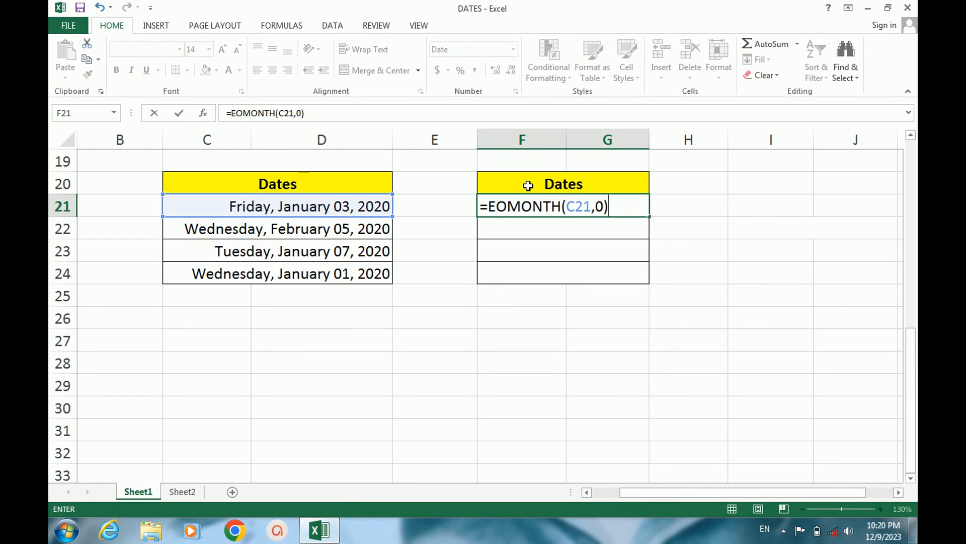
key(Return)
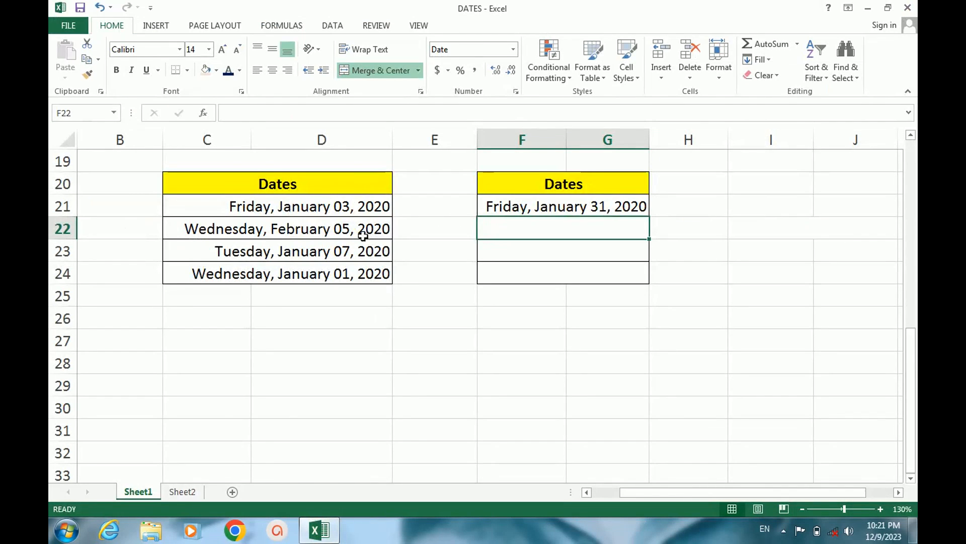
Clear the date and time entry from merged cell G5, beside the Hidden Character table.
scroll(370, 241, up, 6)
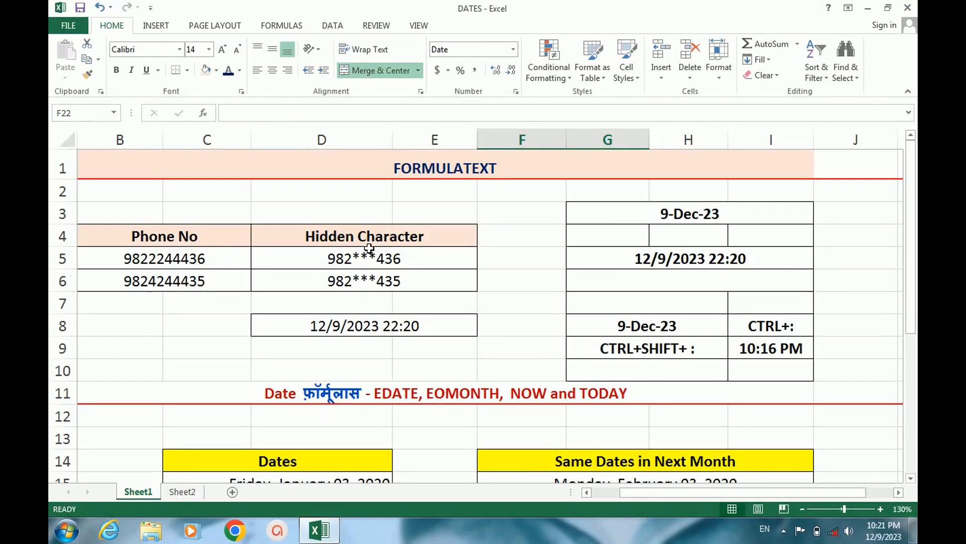
click(630, 263)
key(Delete)
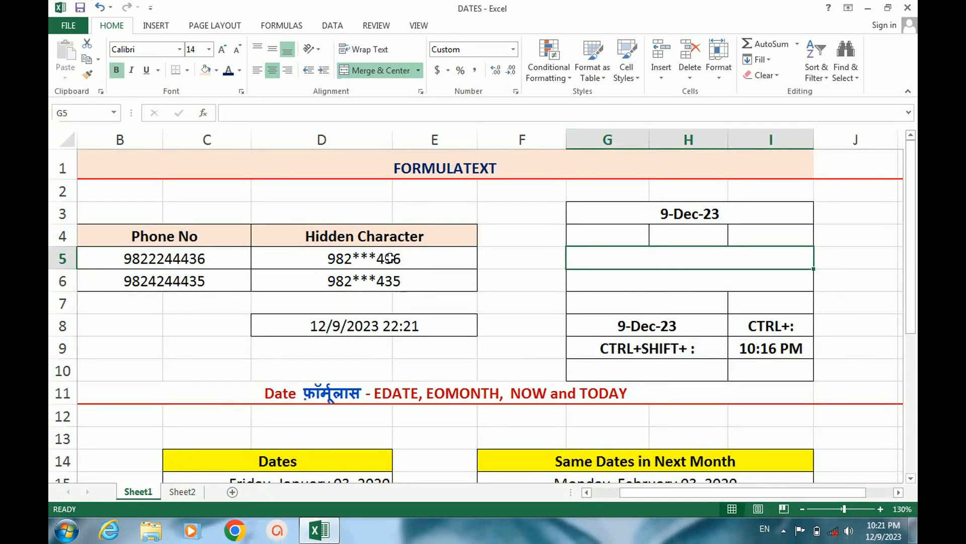
Inspect the LEFT and RIGHT formula in D5, turn on Show Formulas for the whole sheet, and switch back to results.
click(389, 259)
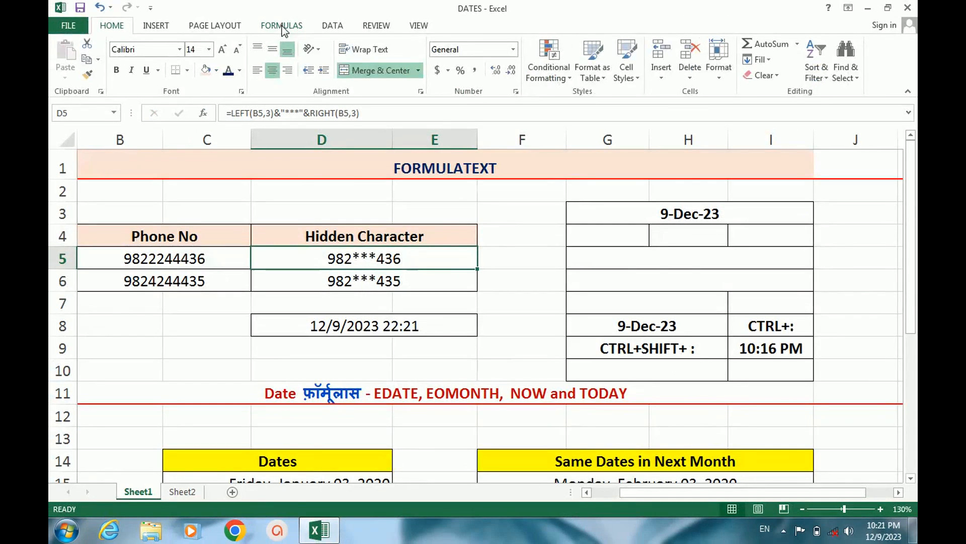
click(282, 51)
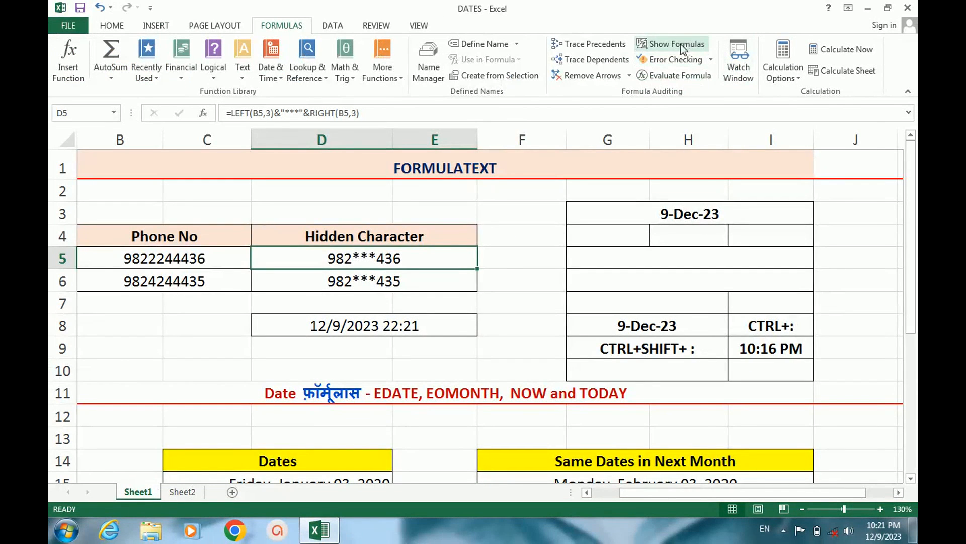
click(636, 61)
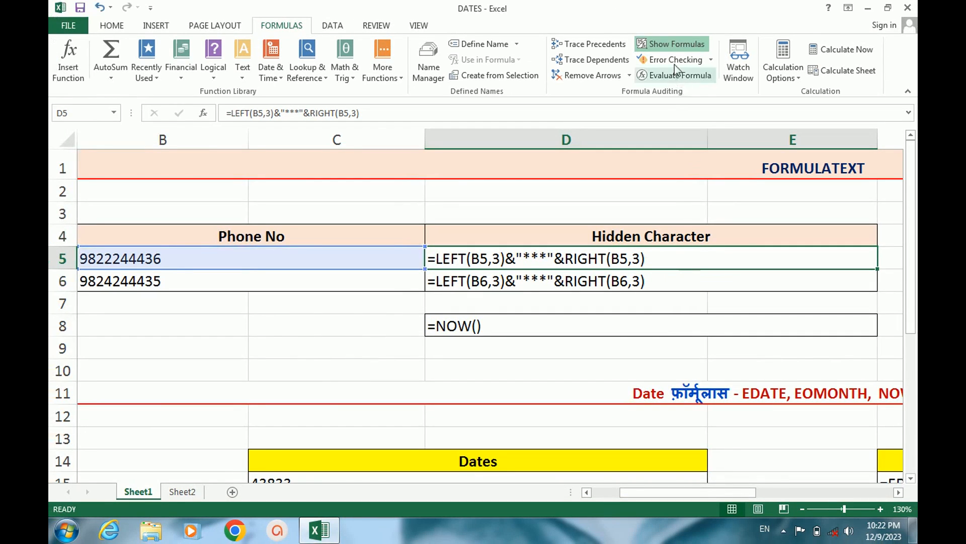
click(670, 45)
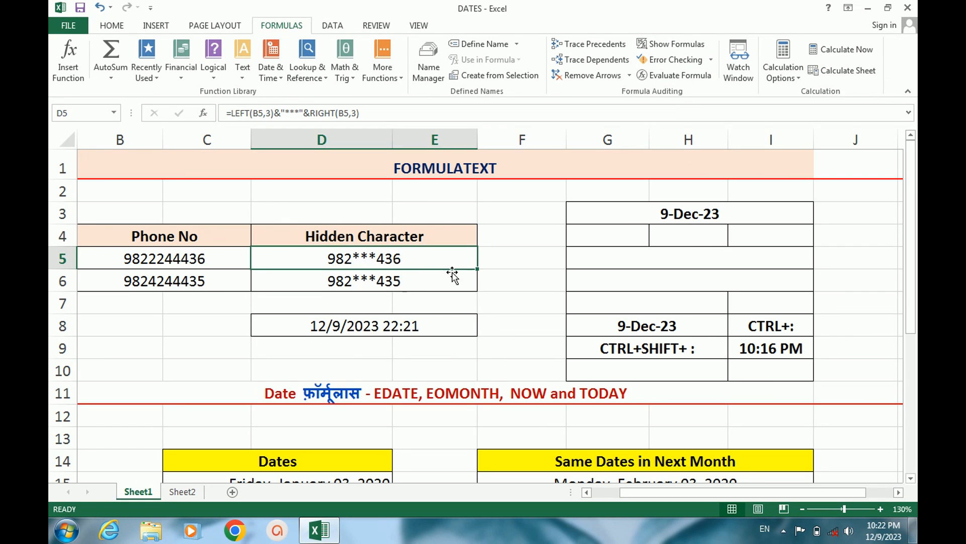
Enter =FORMULATEXT(D5) in G5 to show D5's formula as text, and keep the current Windows color scheme without being asked again.
click(612, 261)
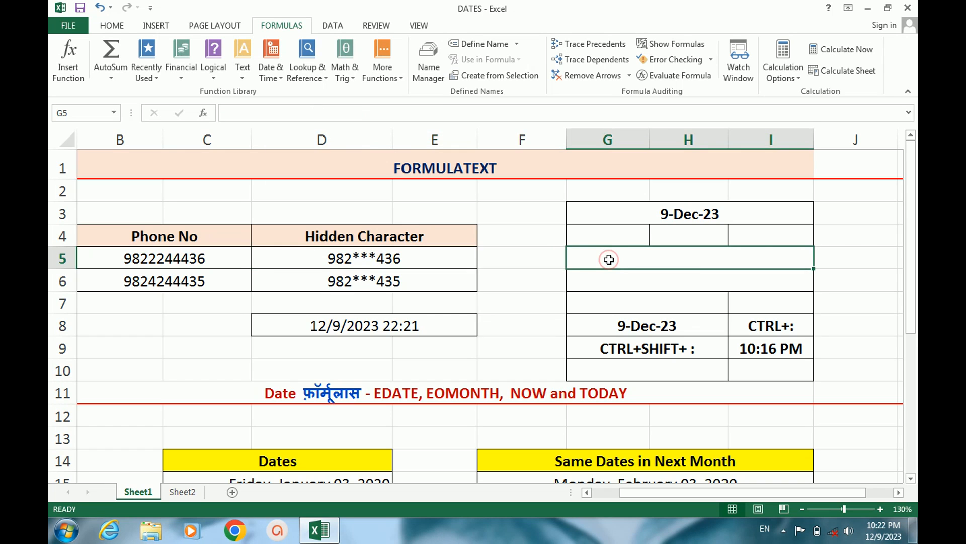
text(=FOR)
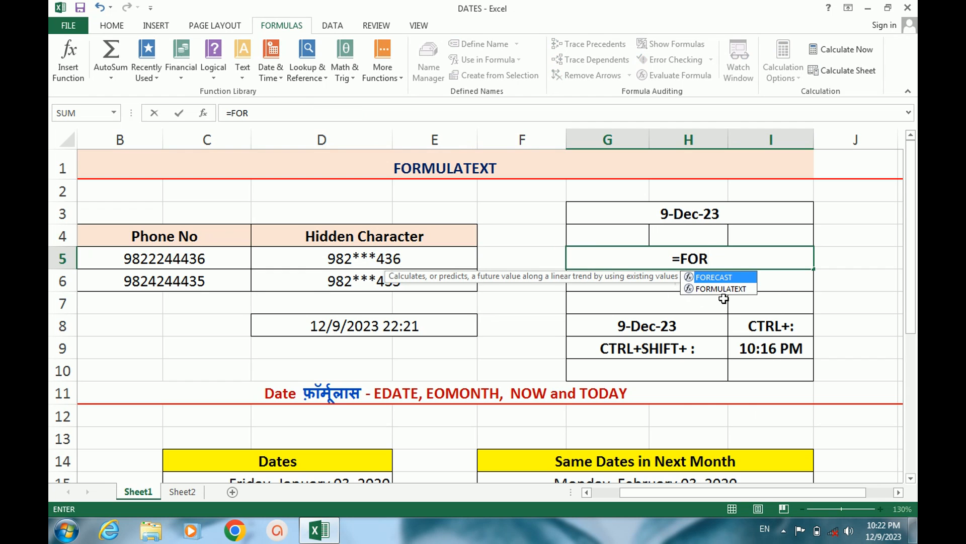
click(728, 290)
double_click(727, 289)
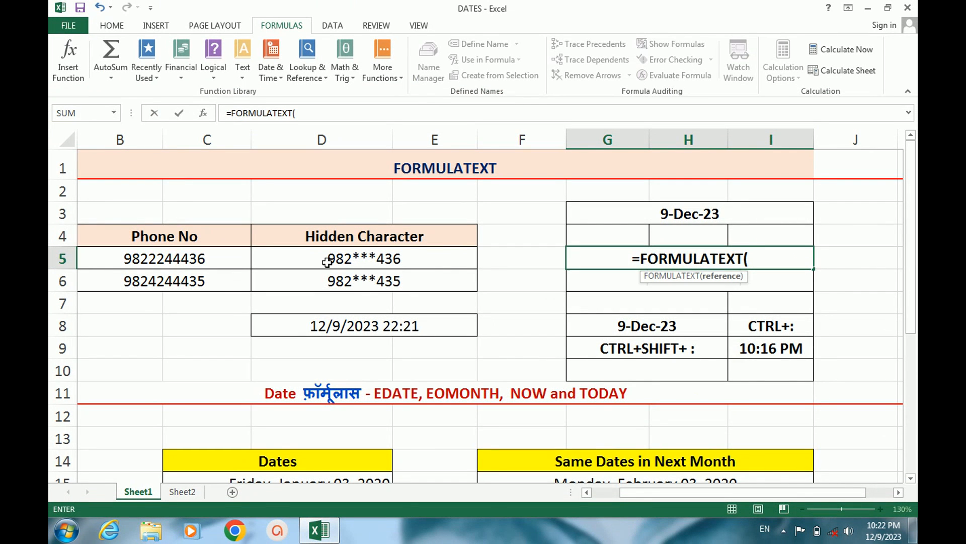
click(354, 259)
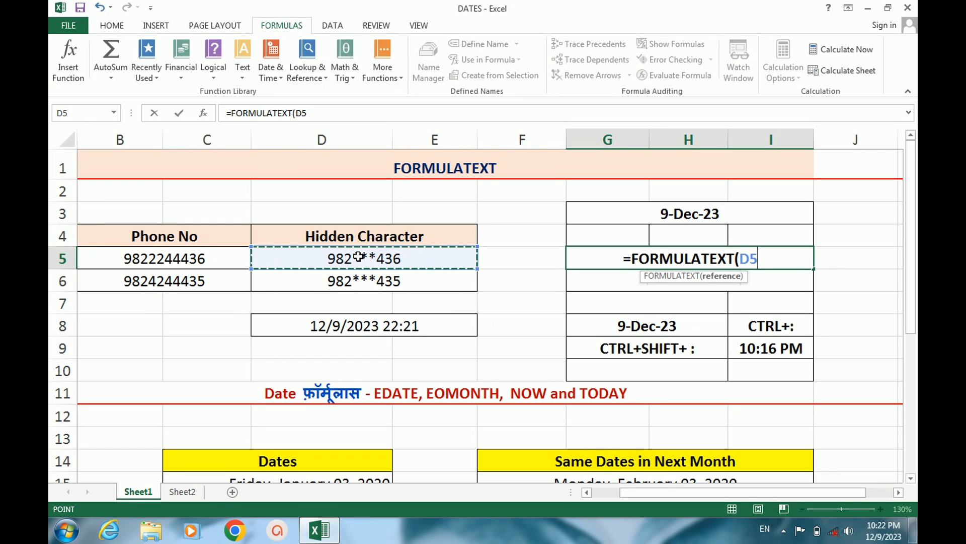
text())
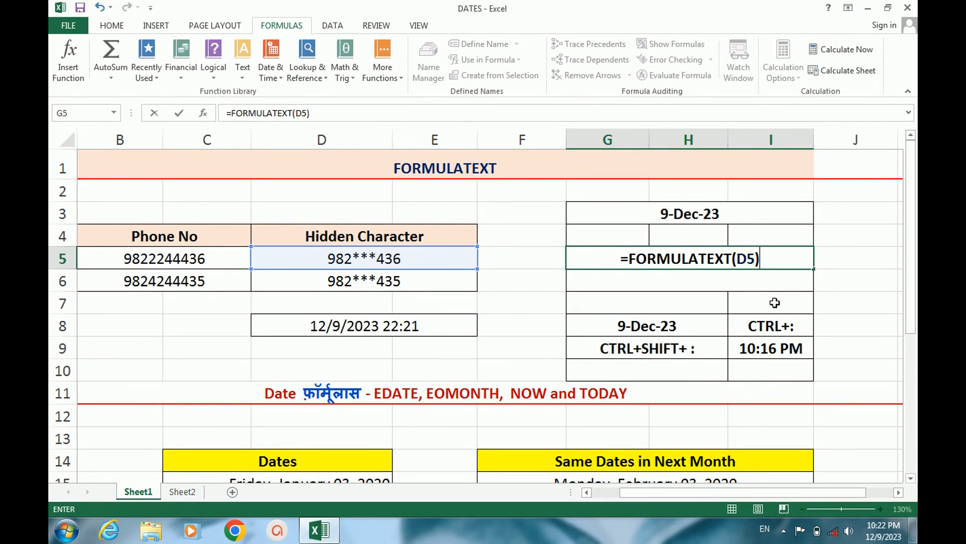
key(Return)
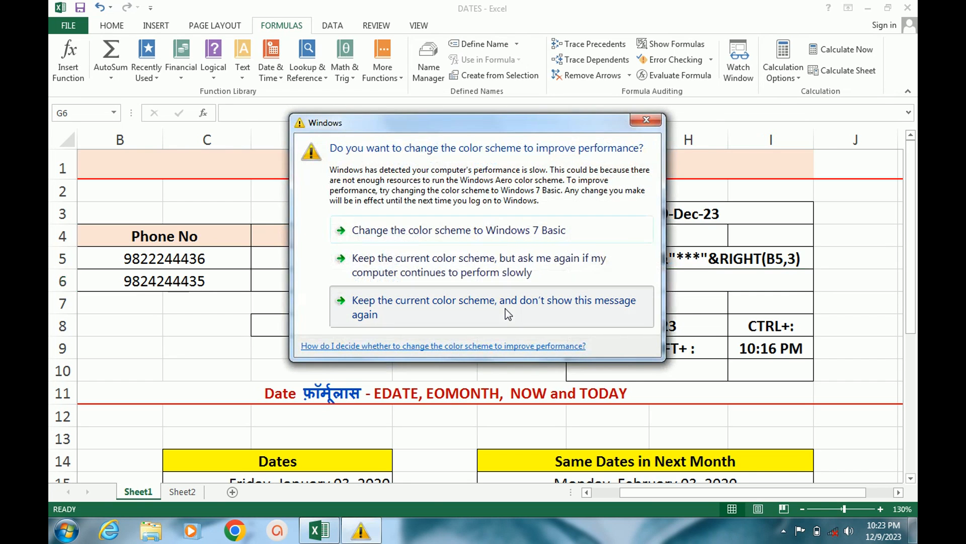
click(505, 309)
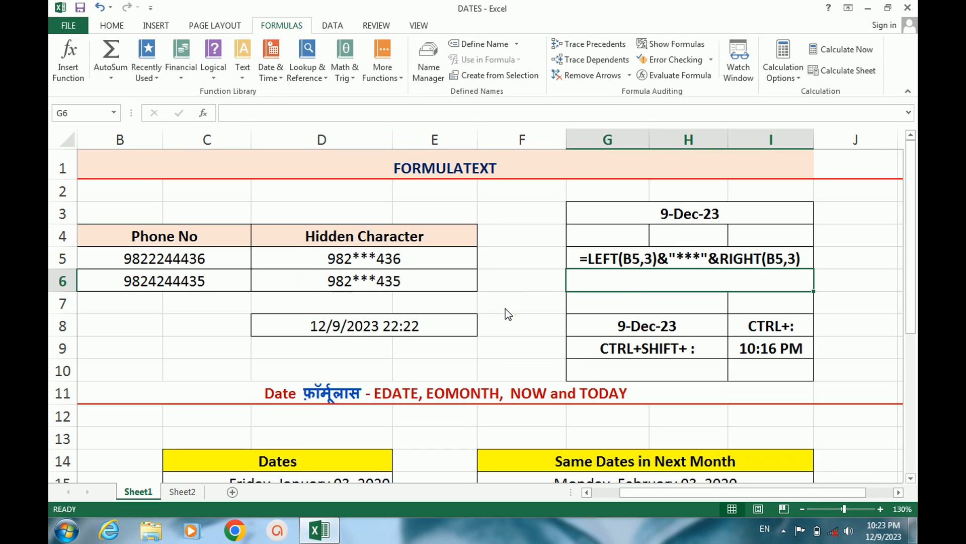